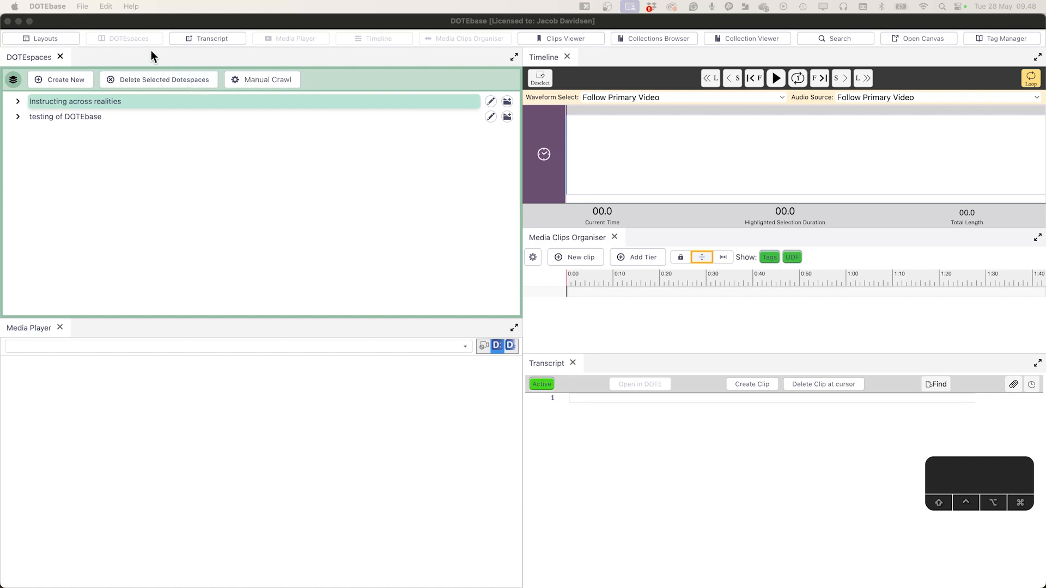
- Start importing a DOTEspace and choose Lego Demo DOTEspace 28.5.24.DOTEspace from the IMPORT folder as the source file
{"action": "left_click", "coordinate": [86, 8]}
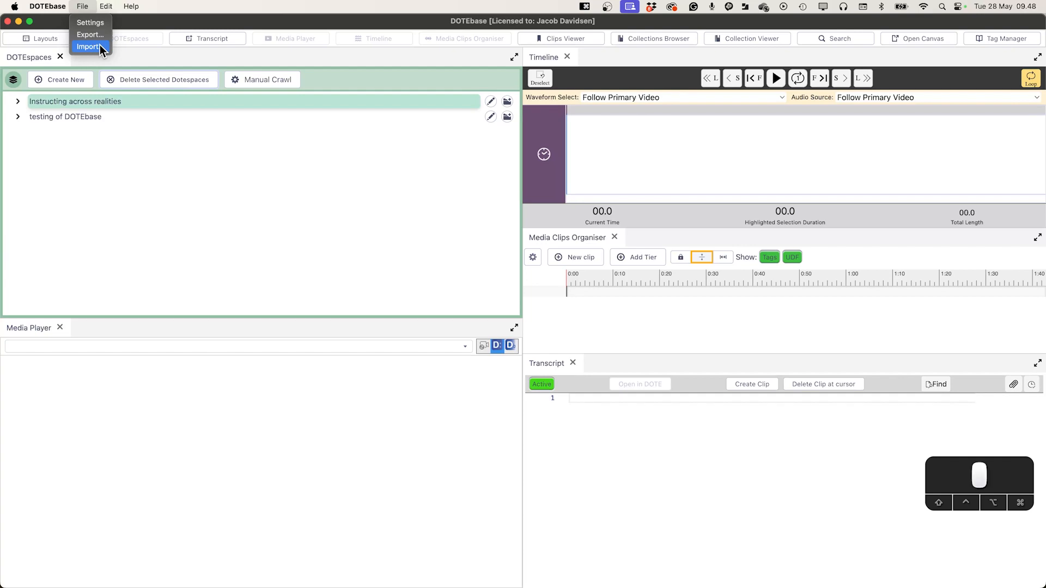
{"action": "left_click", "coordinate": [101, 47]}
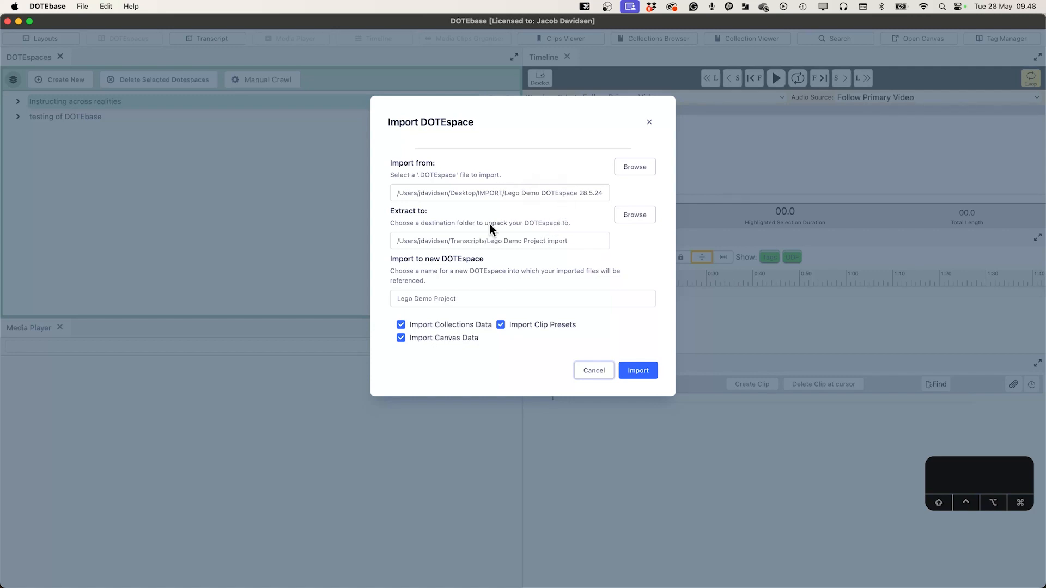
{"action": "left_click", "coordinate": [641, 168]}
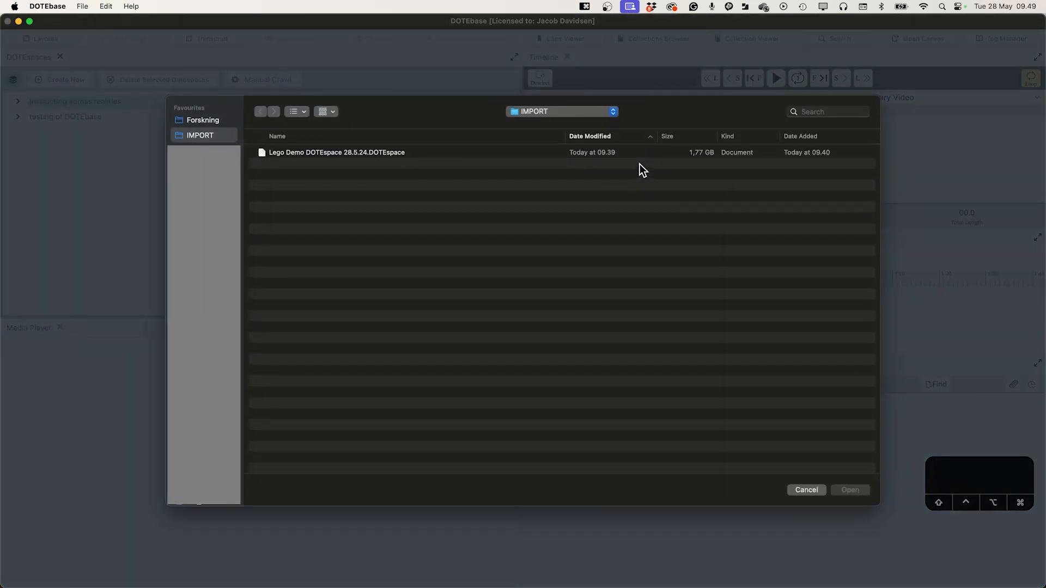
{"action": "left_click", "coordinate": [361, 152]}
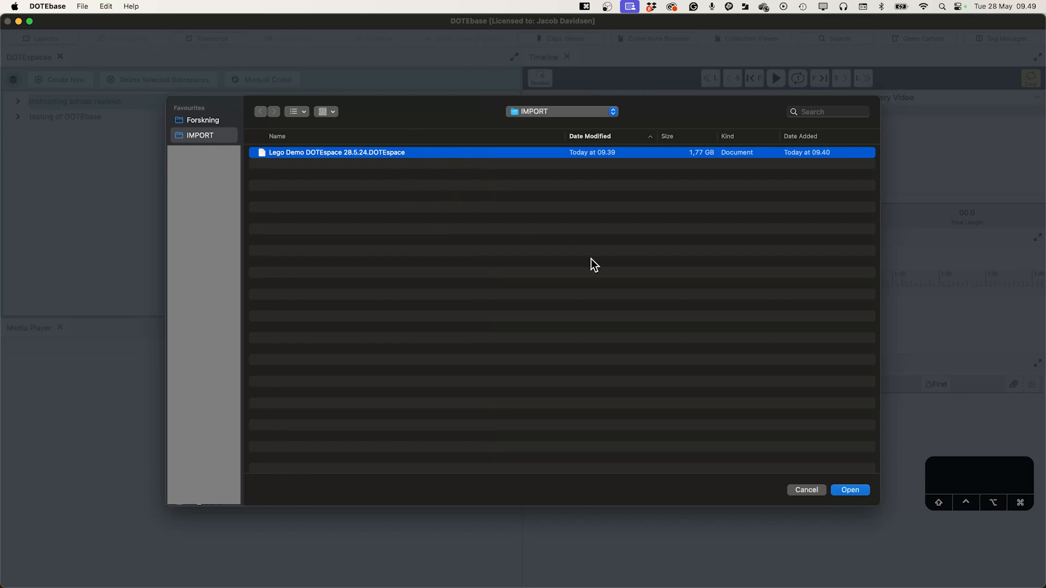
{"action": "left_click", "coordinate": [857, 489]}
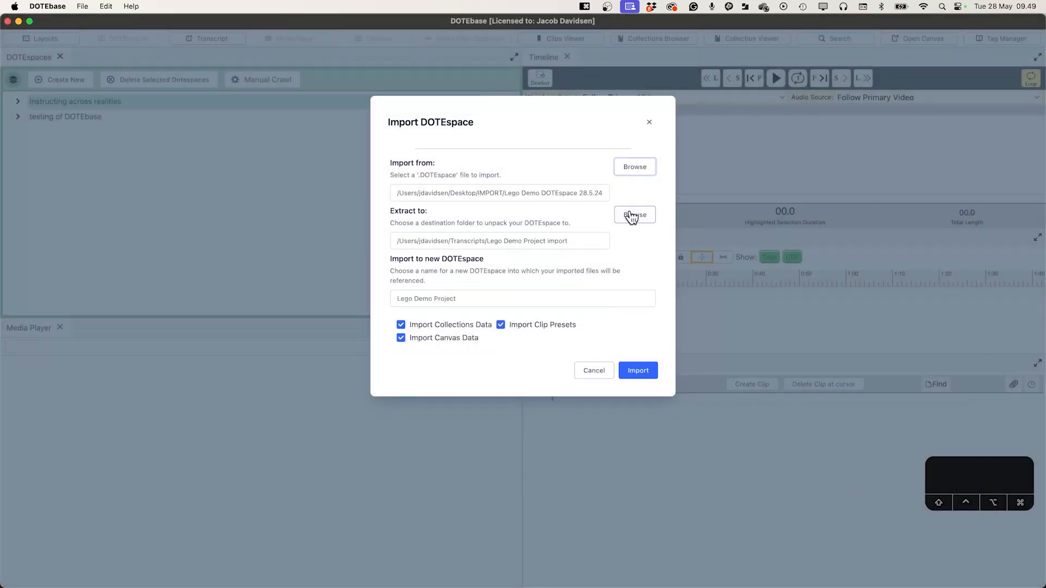
{"action": "left_click", "coordinate": [632, 216]}
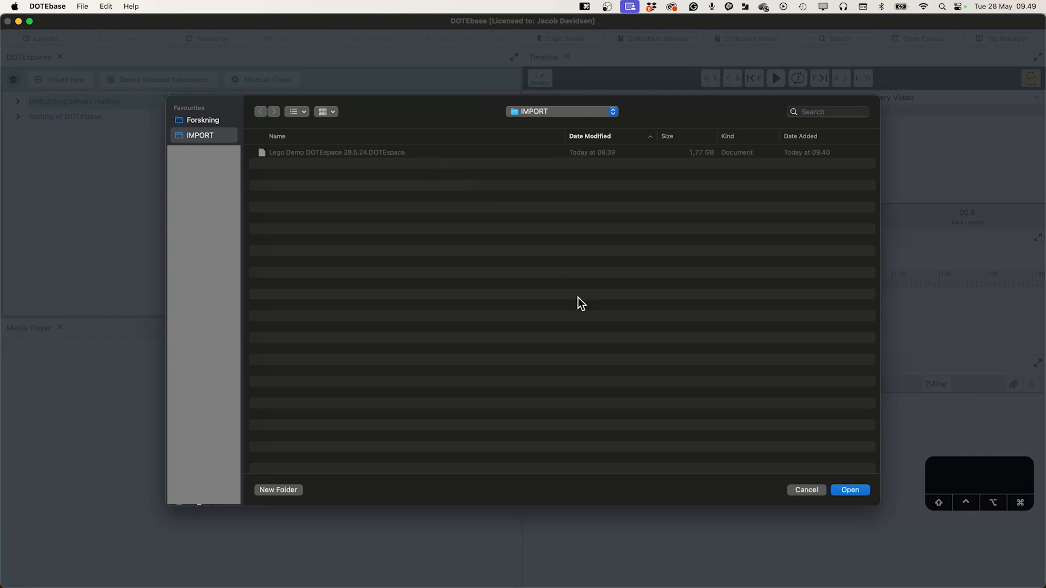
{"action": "left_click", "coordinate": [811, 491]}
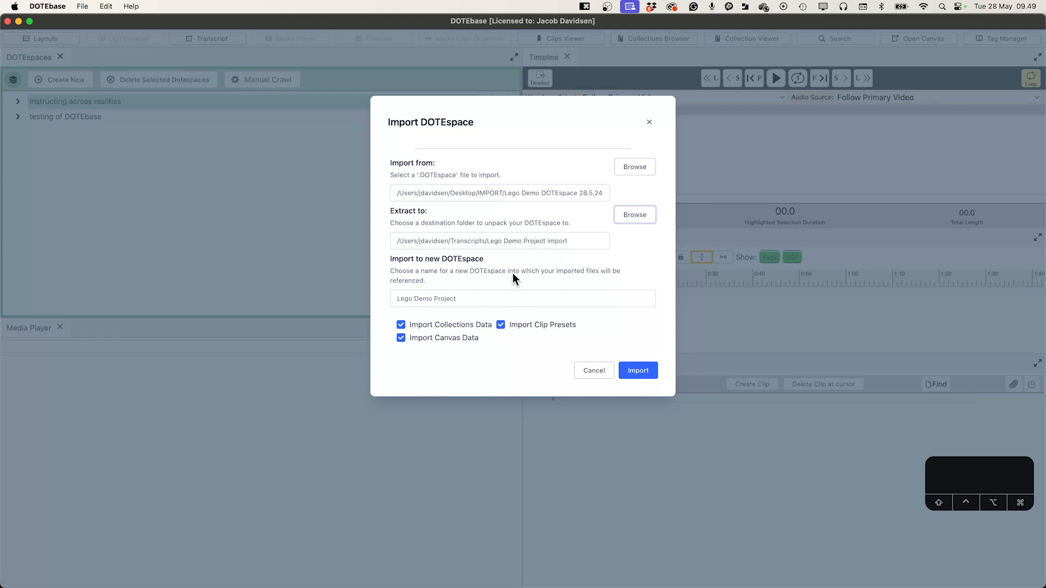
{"action": "left_click", "coordinate": [465, 300]}
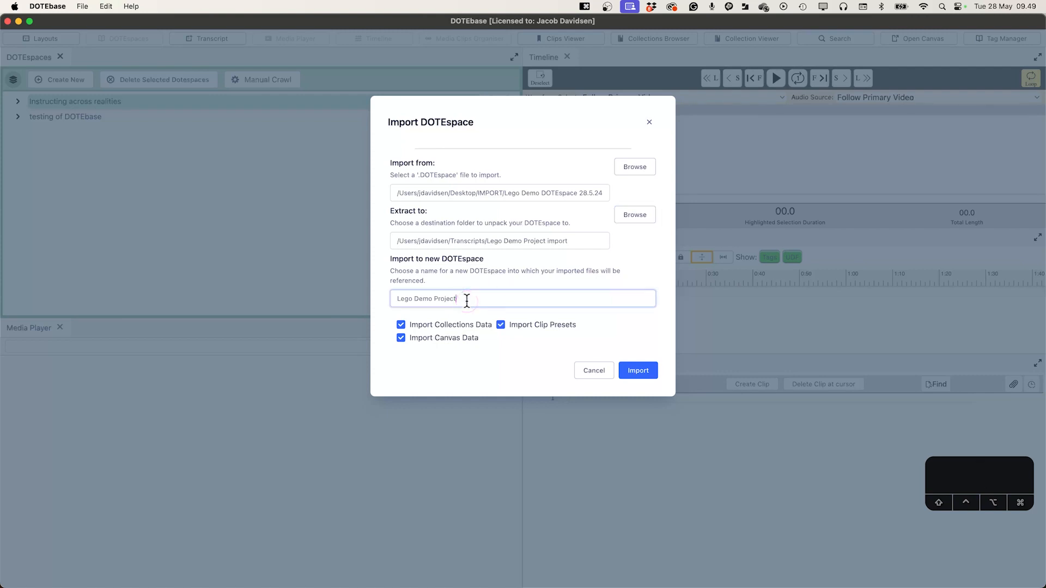
{"action": "type", "text": "1"}
{"action": "key", "text": "BackSpace"}
- Run the import into the new DOTEspace Lego Demo Project with collections data, clip presets and canvas data included
{"action": "left_click", "coordinate": [402, 327]}
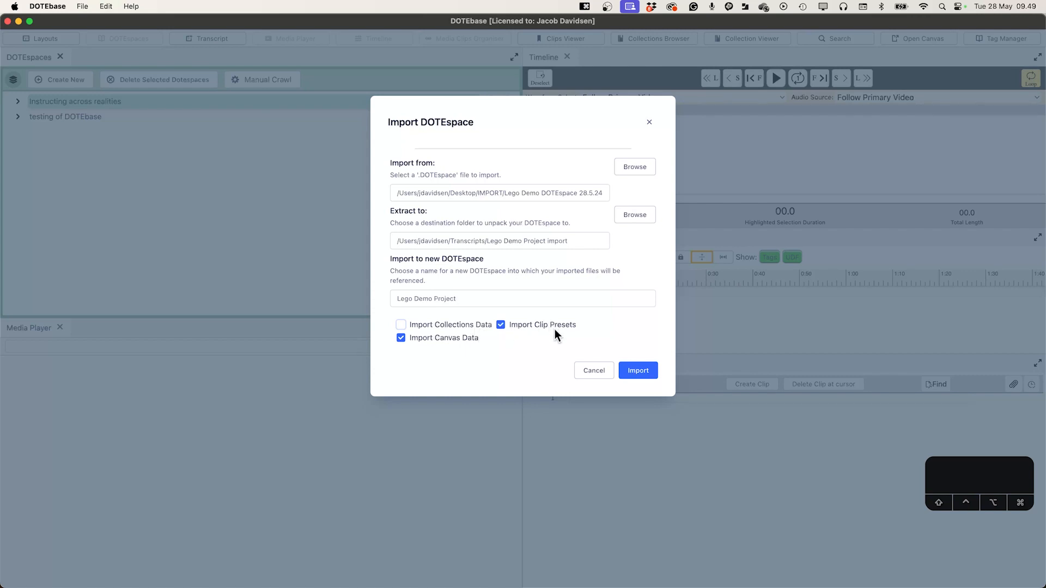
{"action": "left_click", "coordinate": [402, 326]}
{"action": "left_click", "coordinate": [638, 371]}
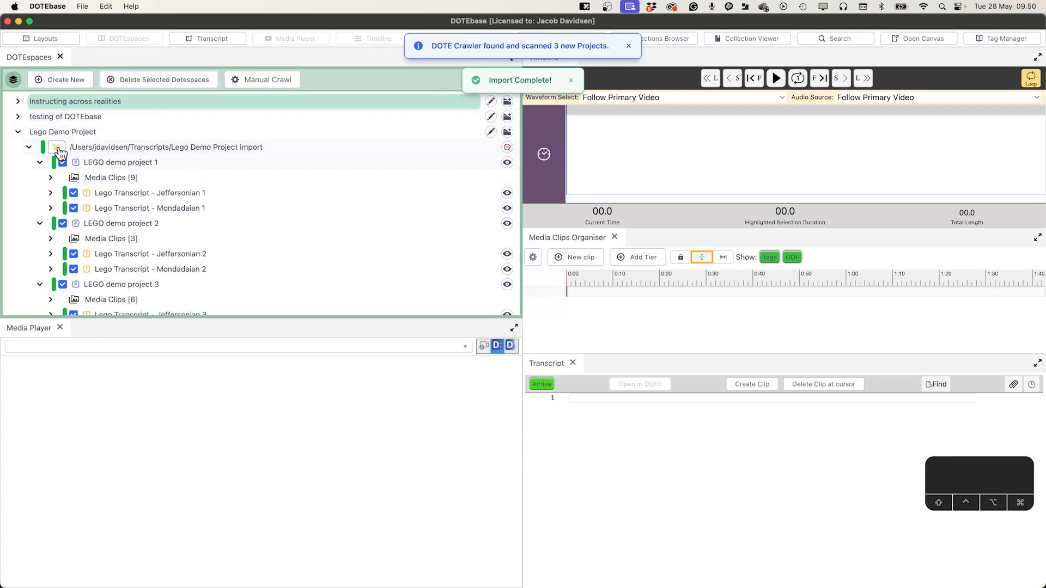
- Collapse the three LEGO demo projects in the imported folder and load LEGO demo project 1 for viewing
{"action": "left_click", "coordinate": [28, 147]}
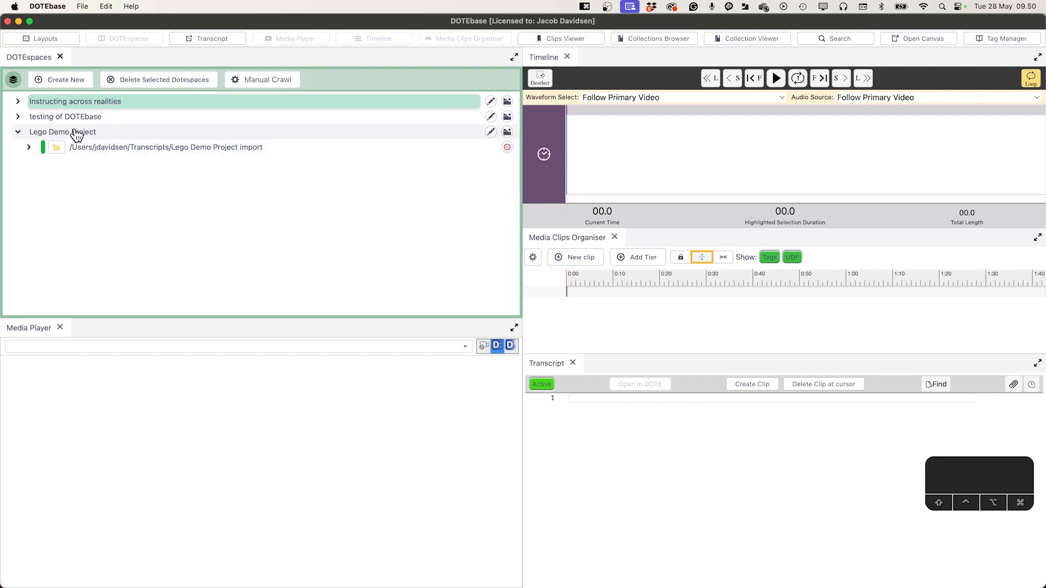
{"action": "left_click", "coordinate": [30, 149]}
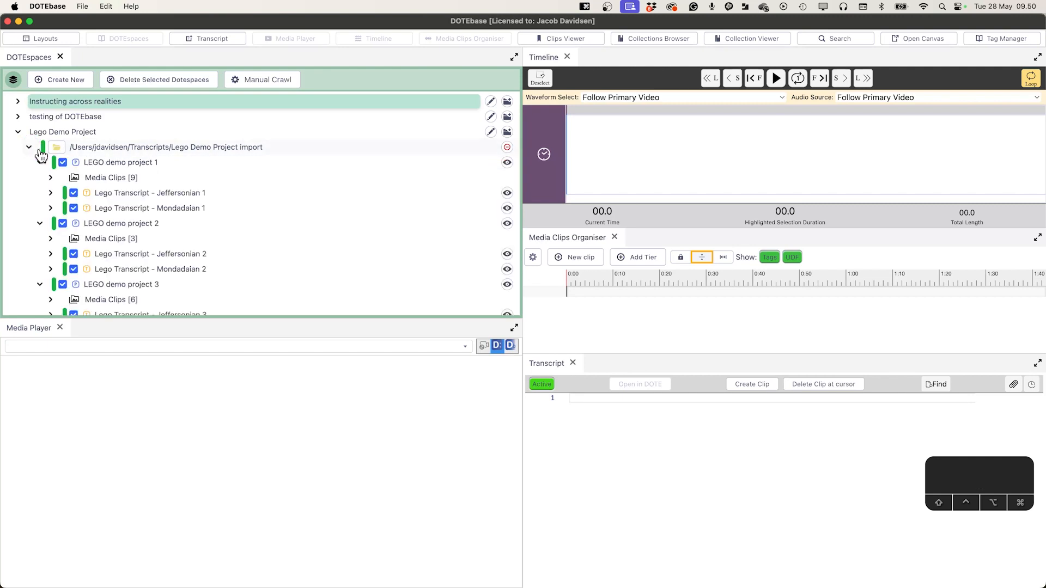
{"action": "left_click", "coordinate": [40, 163]}
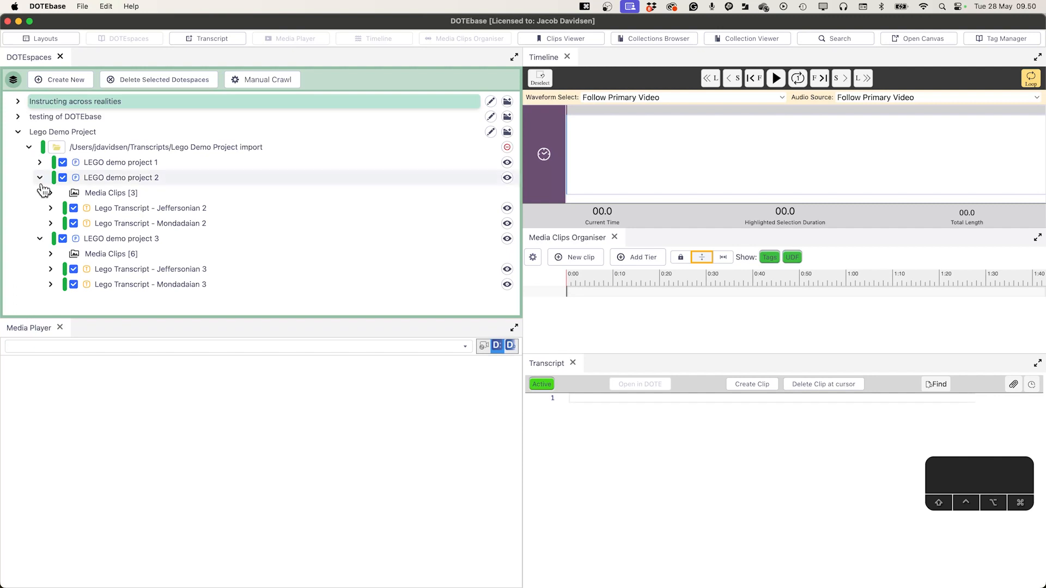
{"action": "left_click", "coordinate": [40, 239]}
{"action": "left_click", "coordinate": [40, 178]}
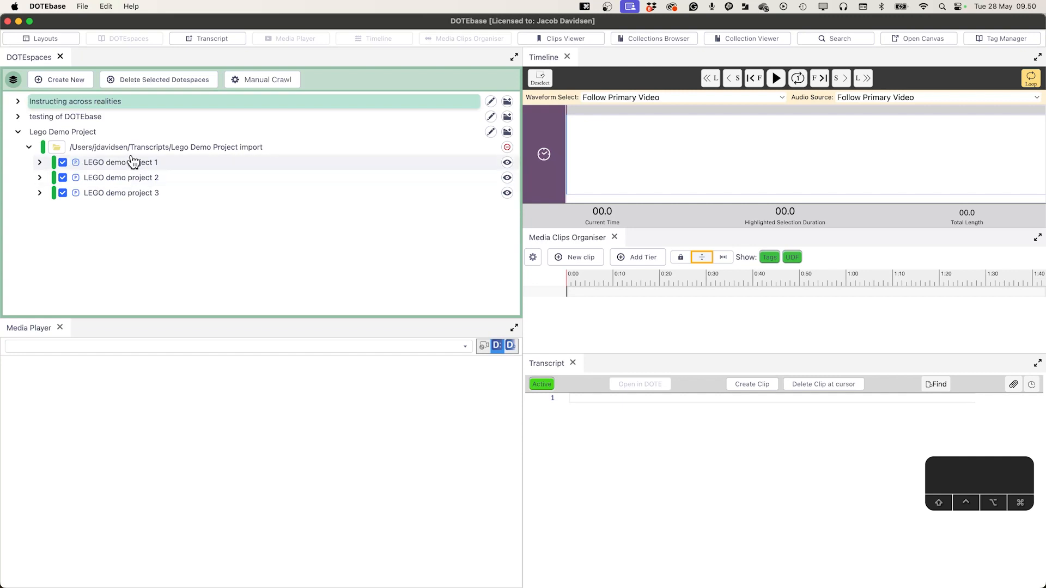
{"action": "left_click", "coordinate": [507, 163]}
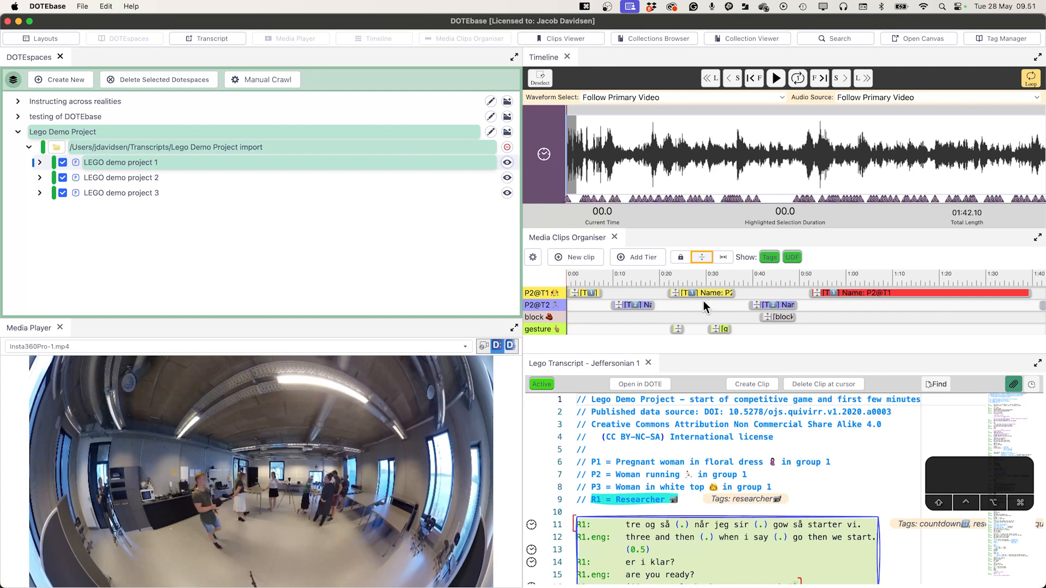
- Look through the Jeffersonian transcript of LEGO demo project 1, including its tagged clips and the note on "orange ones"
{"action": "scroll", "coordinate": [665, 441], "scroll_direction": "down", "scroll_amount": 5}
{"action": "scroll", "coordinate": [665, 441], "scroll_direction": "up", "scroll_amount": 2}
{"action": "scroll", "coordinate": [665, 442], "scroll_direction": "down", "scroll_amount": 3}
{"action": "scroll", "coordinate": [664, 441], "scroll_direction": "down", "scroll_amount": 5}
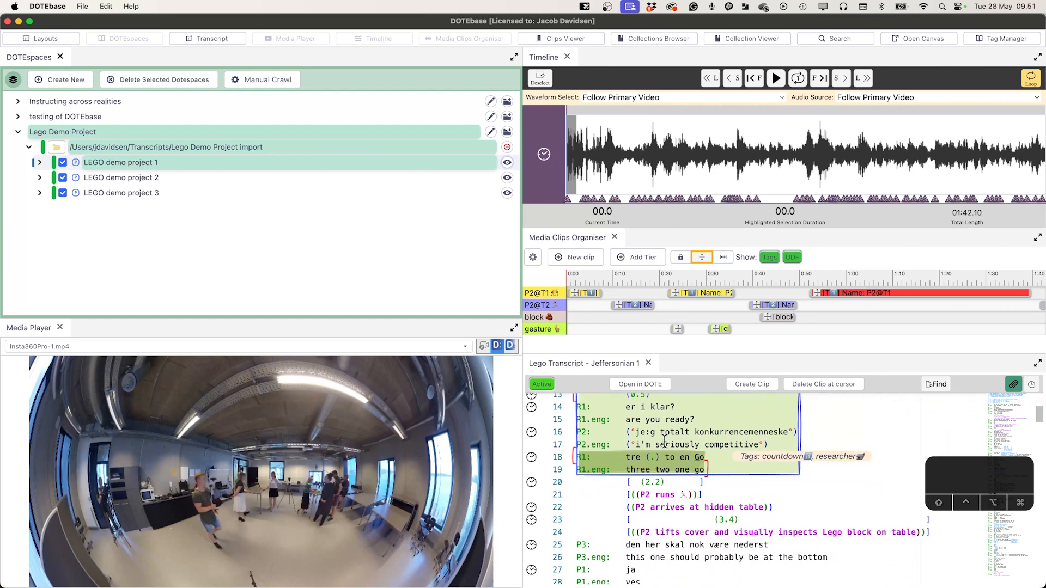
{"action": "scroll", "coordinate": [664, 441], "scroll_direction": "down", "scroll_amount": 7}
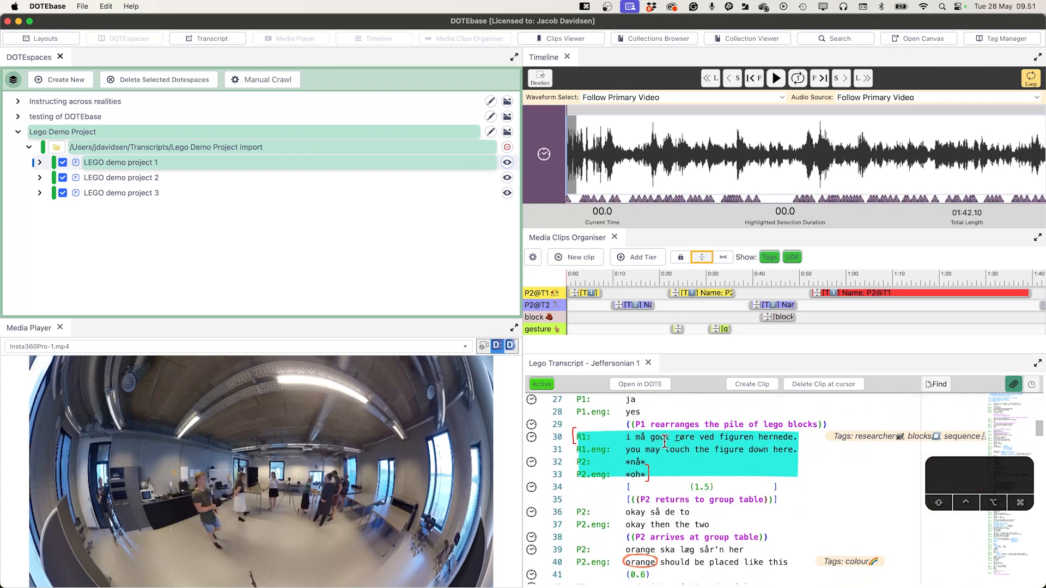
{"action": "scroll", "coordinate": [665, 442], "scroll_direction": "down", "scroll_amount": 5}
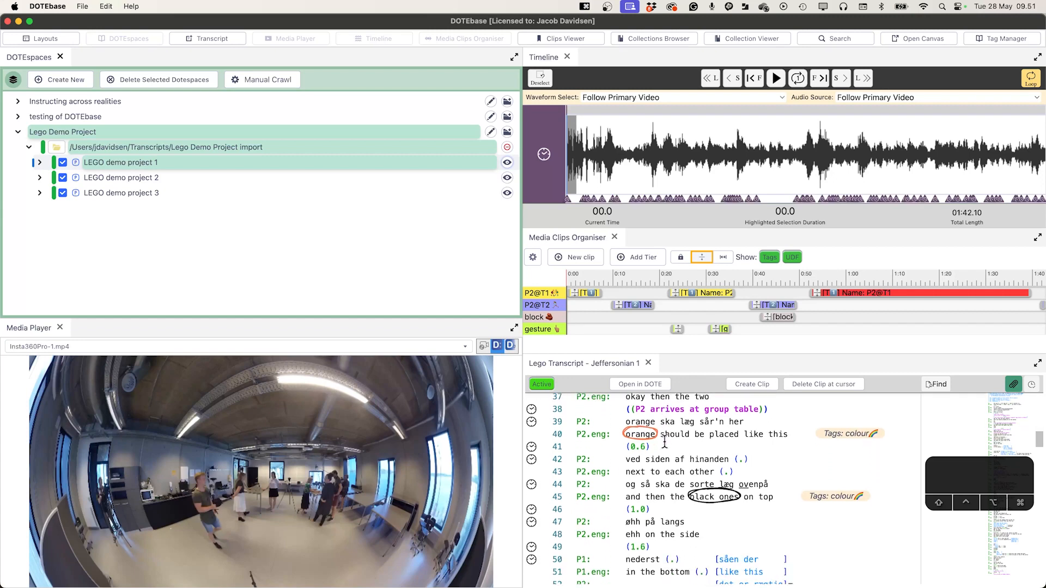
{"action": "scroll", "coordinate": [665, 441], "scroll_direction": "down", "scroll_amount": 3}
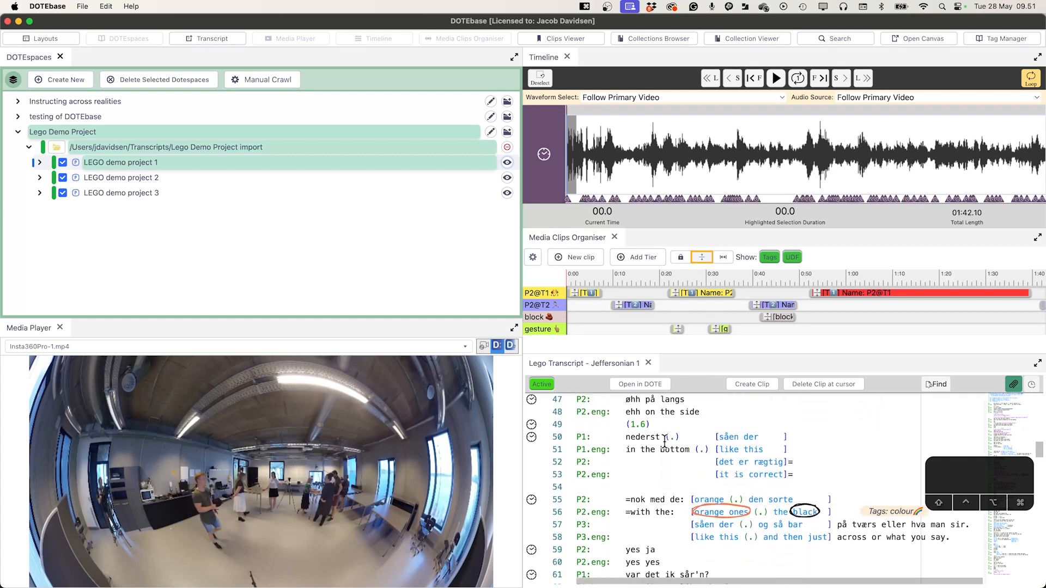
{"action": "mouse_move", "coordinate": [785, 443]}
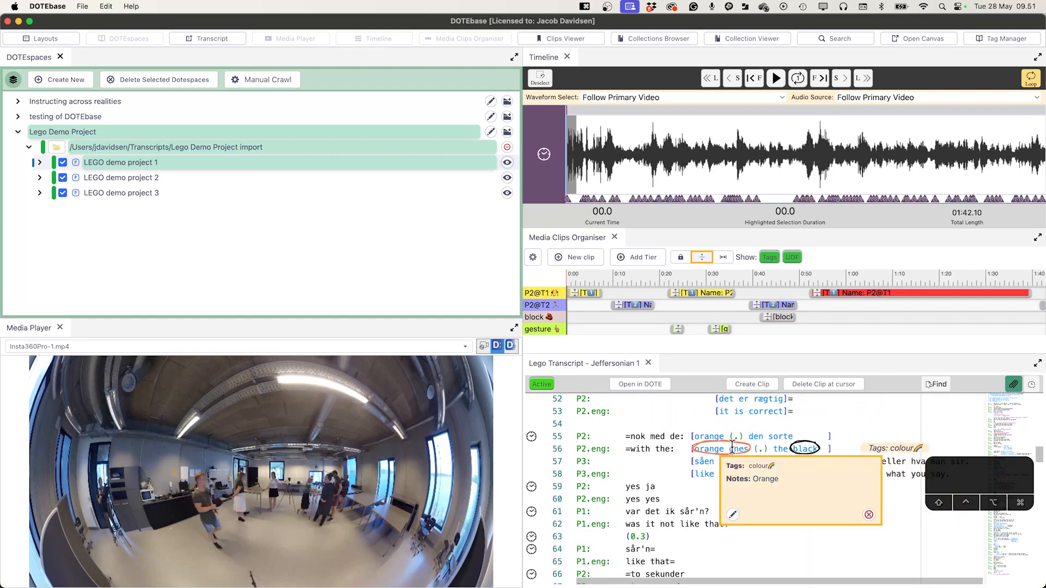
{"action": "scroll", "coordinate": [678, 485], "scroll_direction": "up", "scroll_amount": 15}
{"action": "scroll", "coordinate": [678, 485], "scroll_direction": "up", "scroll_amount": 6}
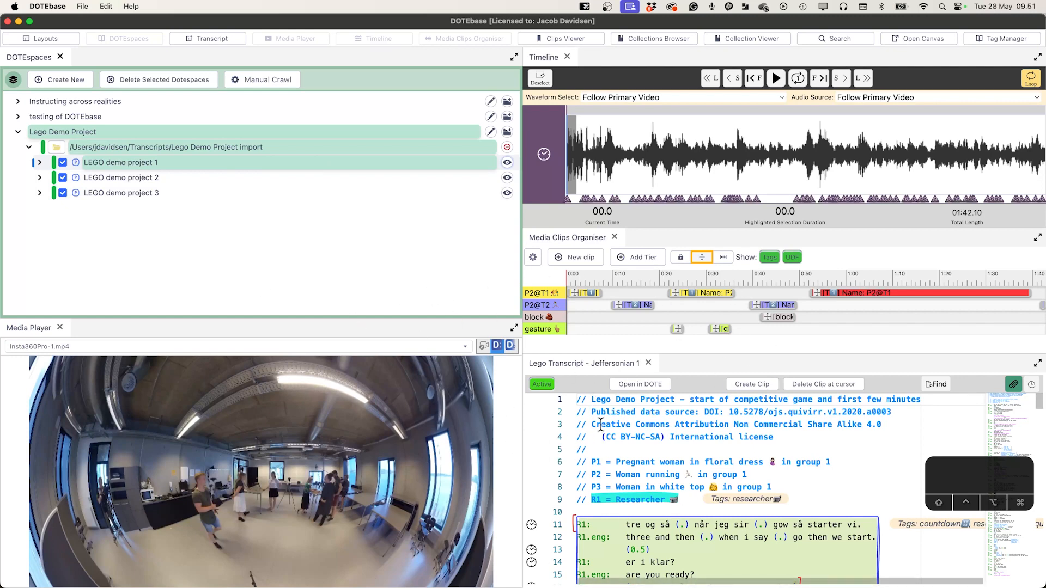
- List the media clips of LEGO demo project 1 and view the first P2@T1 clip, Visit1 and Point at block
{"action": "left_click", "coordinate": [39, 163]}
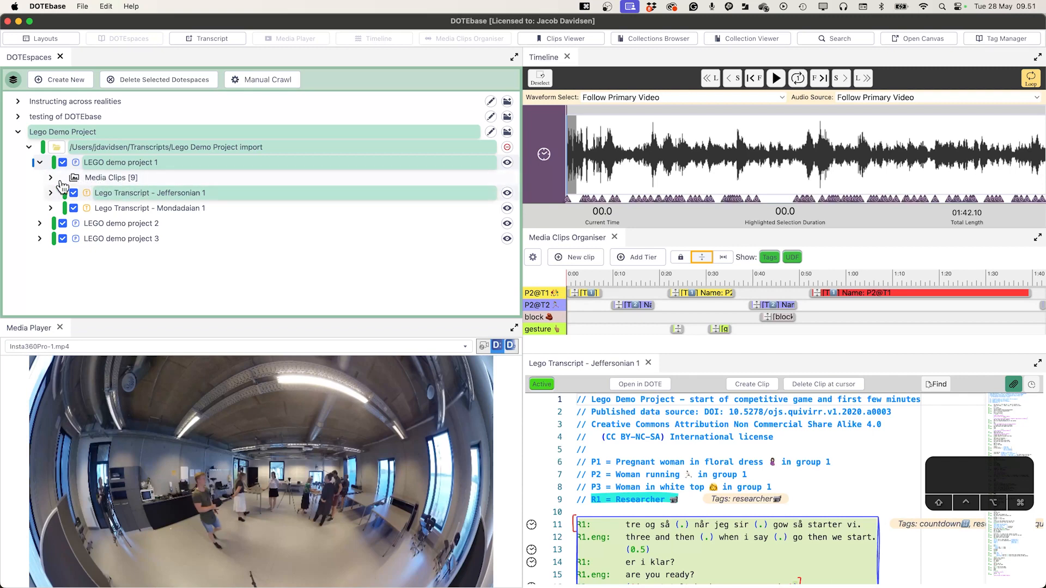
{"action": "left_click", "coordinate": [50, 180]}
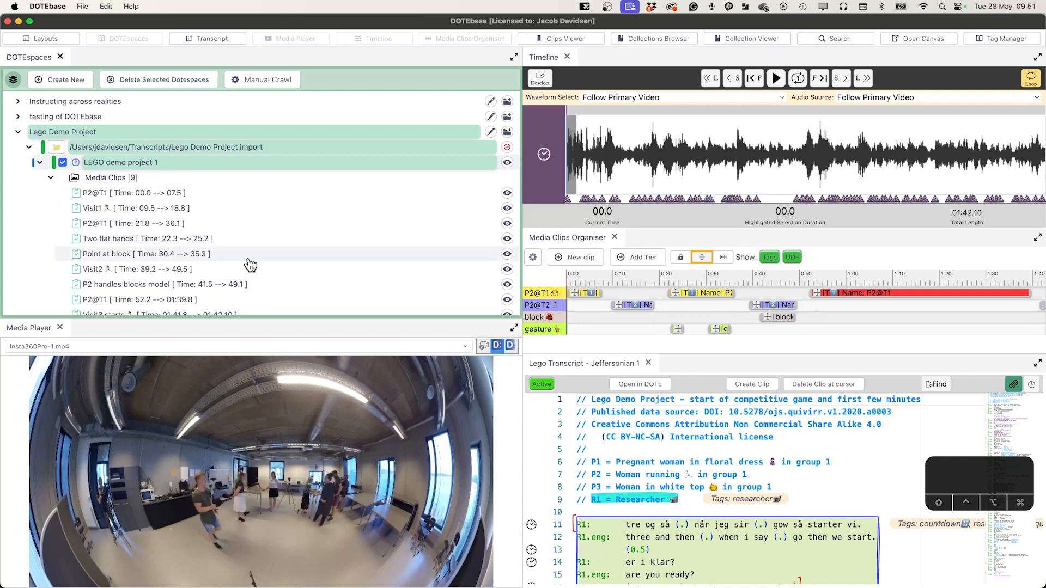
{"action": "left_click", "coordinate": [138, 193]}
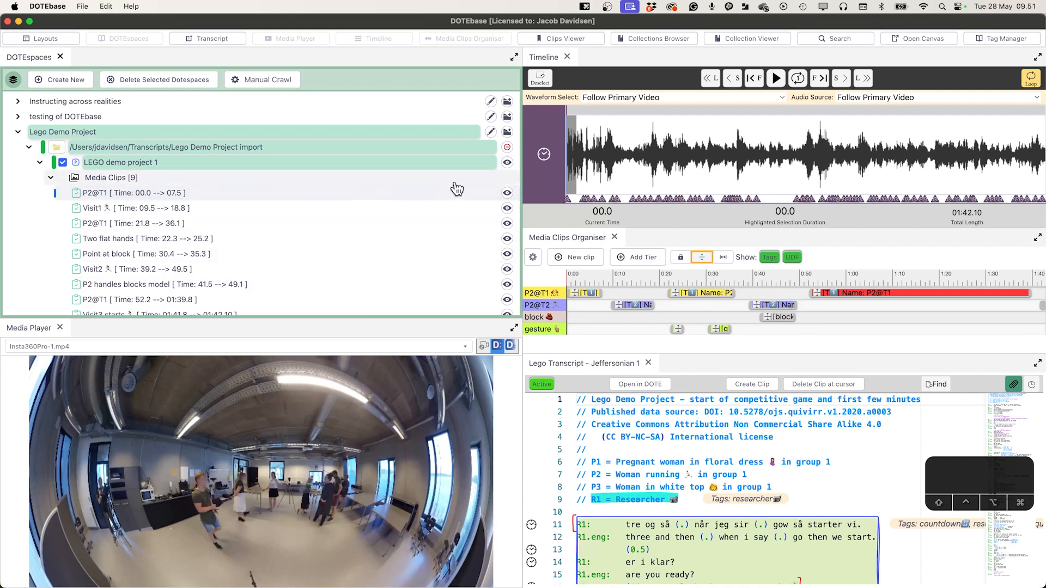
{"action": "left_click", "coordinate": [507, 194]}
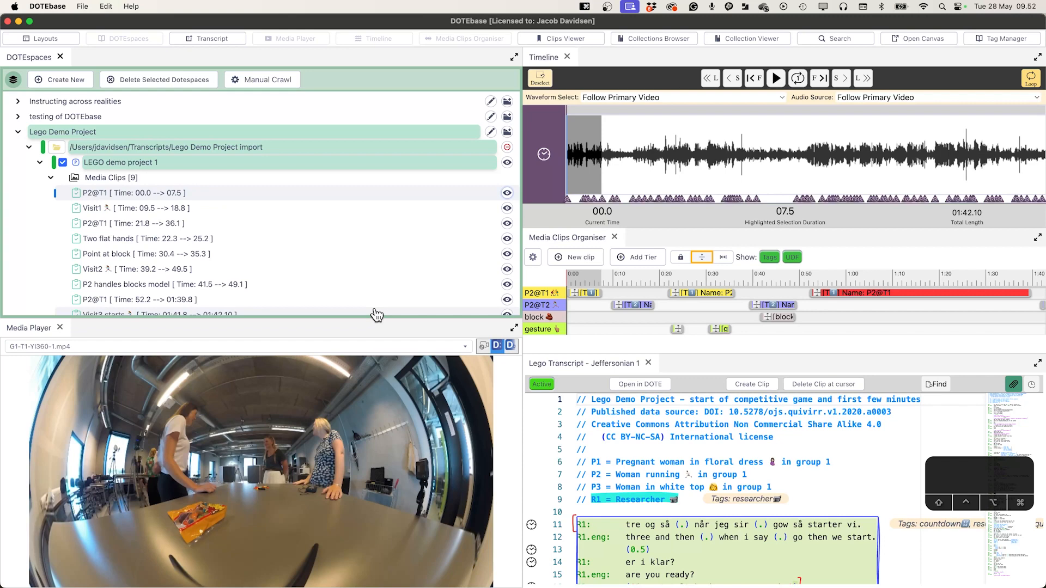
{"action": "left_click", "coordinate": [507, 208]}
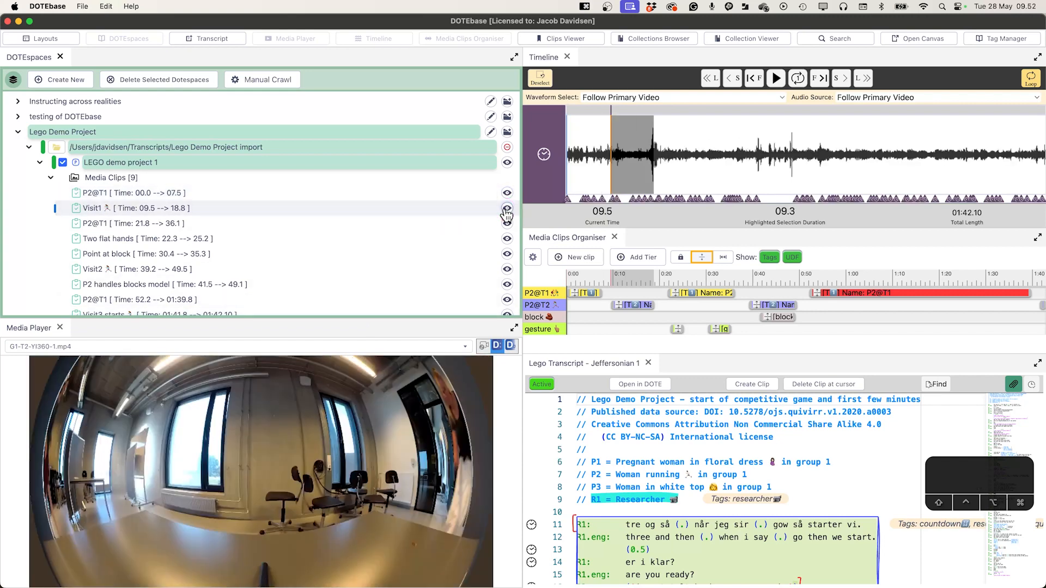
{"action": "left_click", "coordinate": [506, 255]}
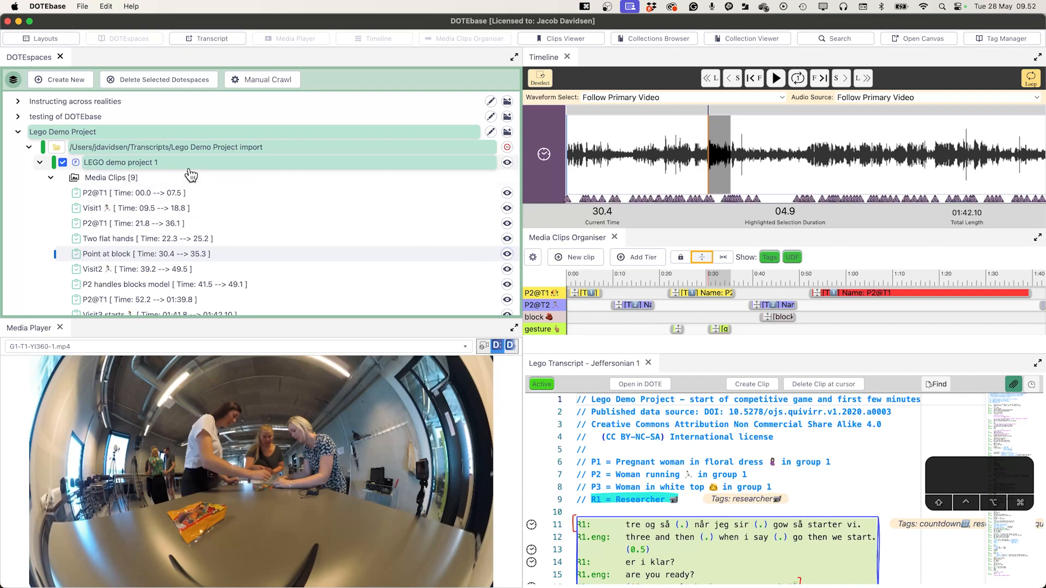
- List the clips of Lego Transcript - Jeffersonian 1 and view Full countdown with prep and R1 reminder in the transcript
{"action": "left_click", "coordinate": [50, 179]}
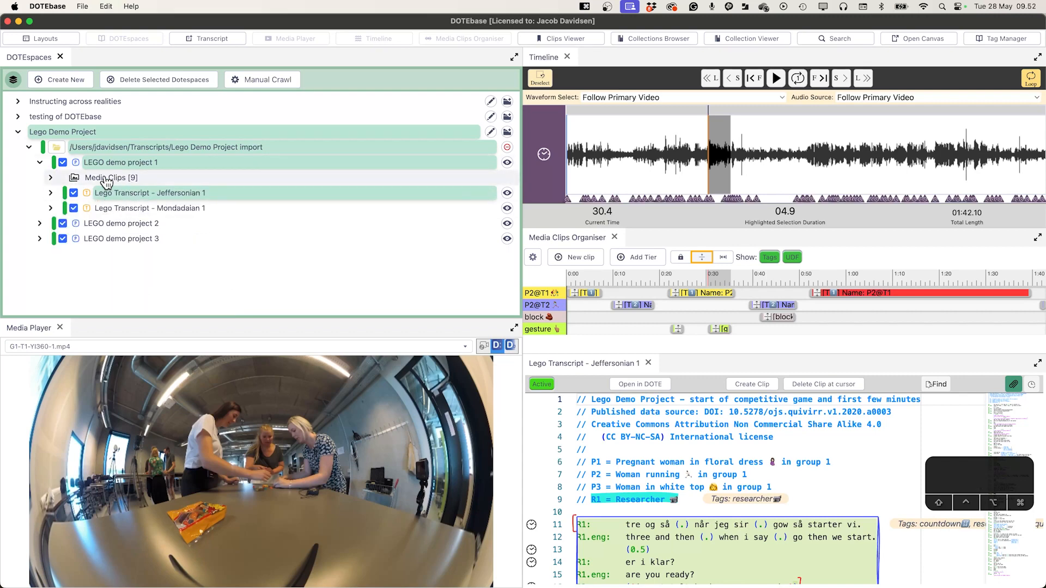
{"action": "left_click", "coordinate": [50, 193]}
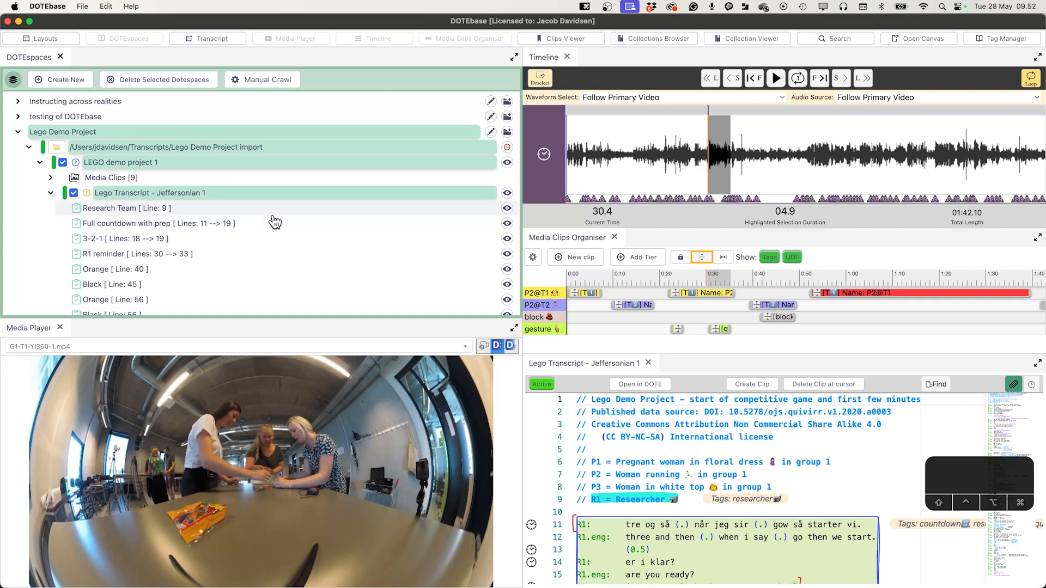
{"action": "left_click", "coordinate": [506, 223]}
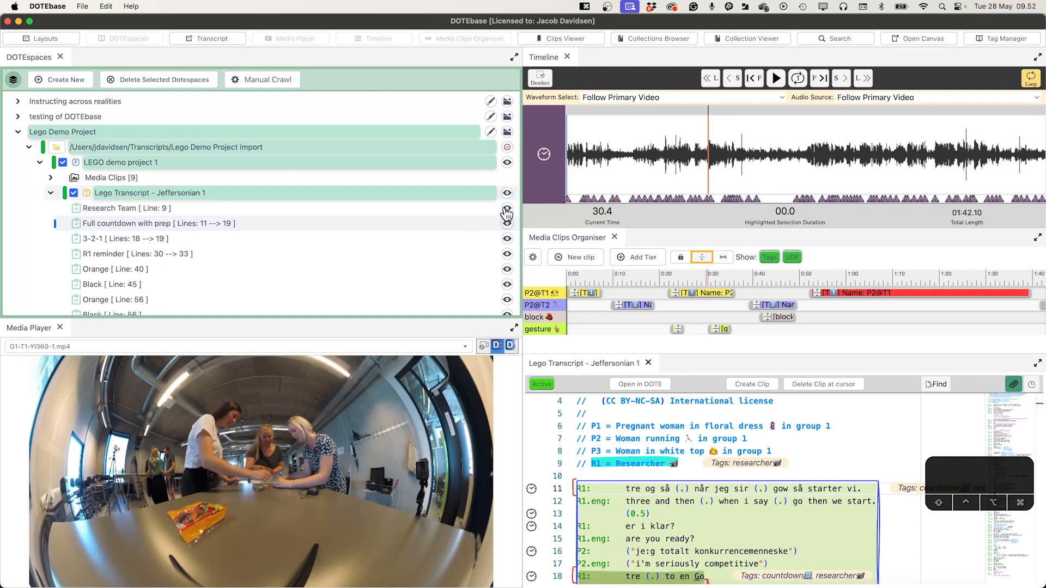
{"action": "left_click", "coordinate": [507, 254]}
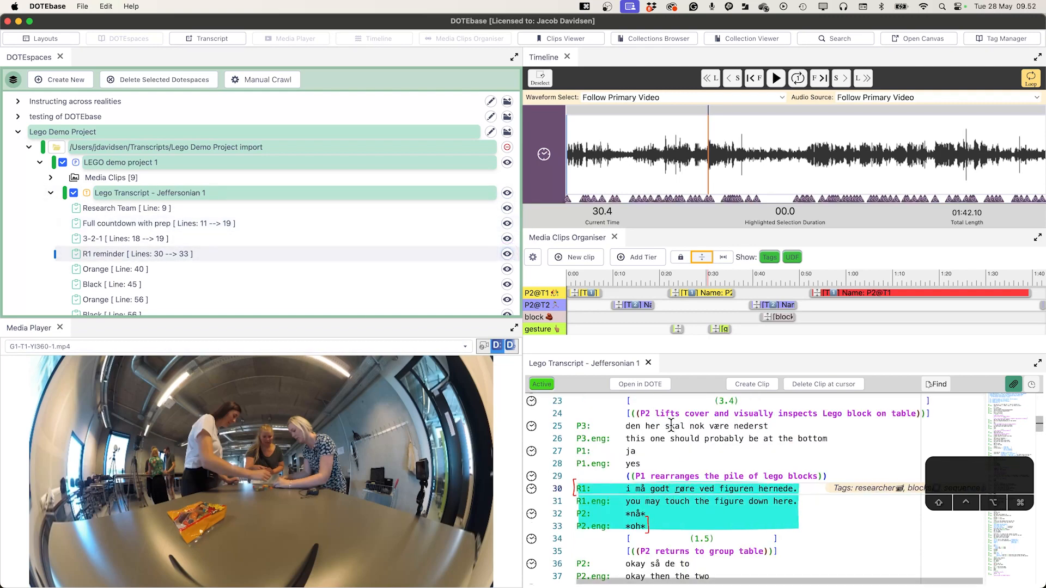
{"action": "left_click", "coordinate": [51, 194]}
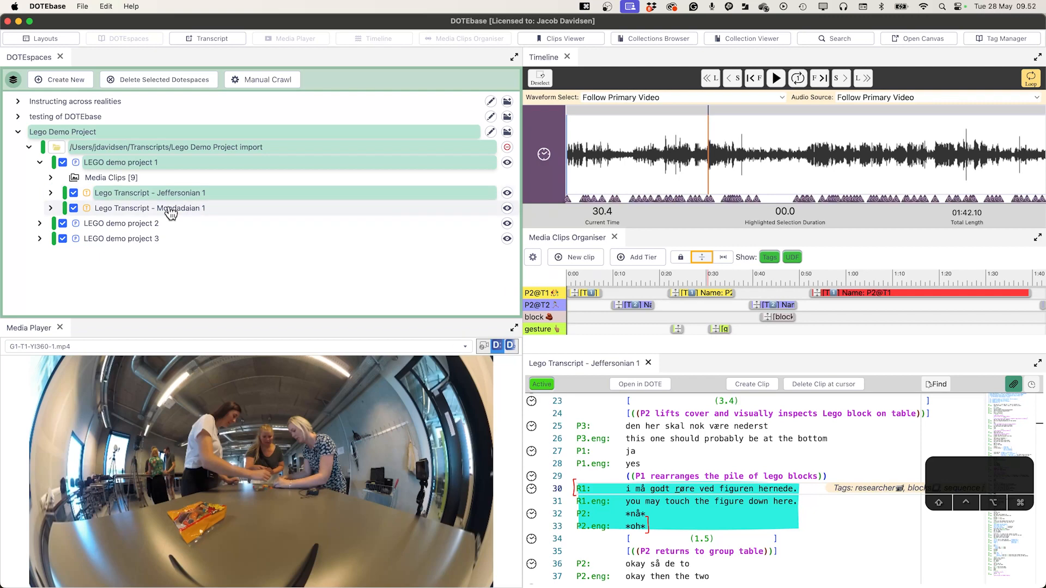
- Collapse LEGO demo project 1, expand LEGO demo project 2 and select its Media Clips entry
{"action": "left_click", "coordinate": [40, 163]}
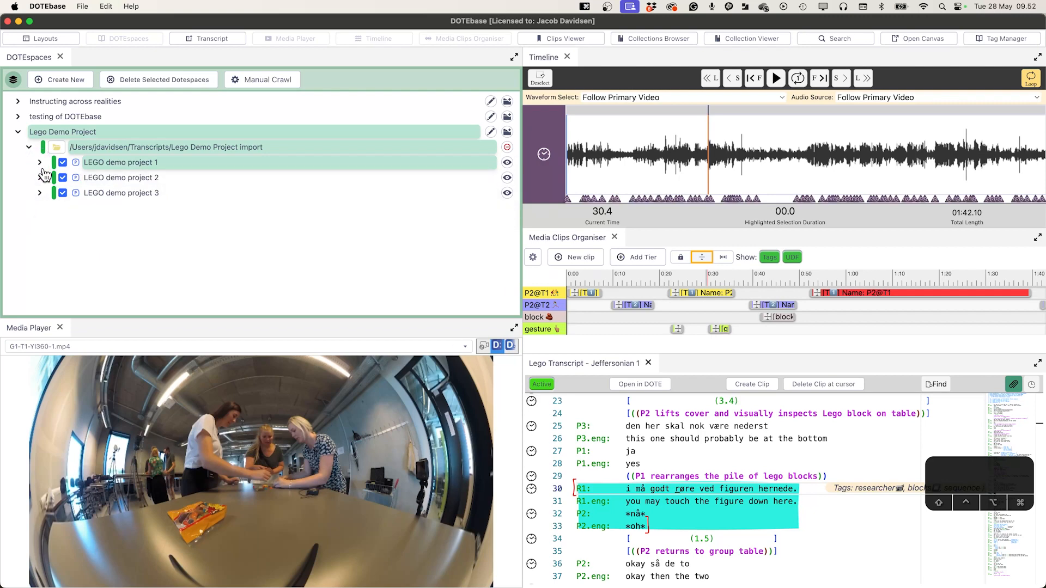
{"action": "left_click", "coordinate": [40, 178]}
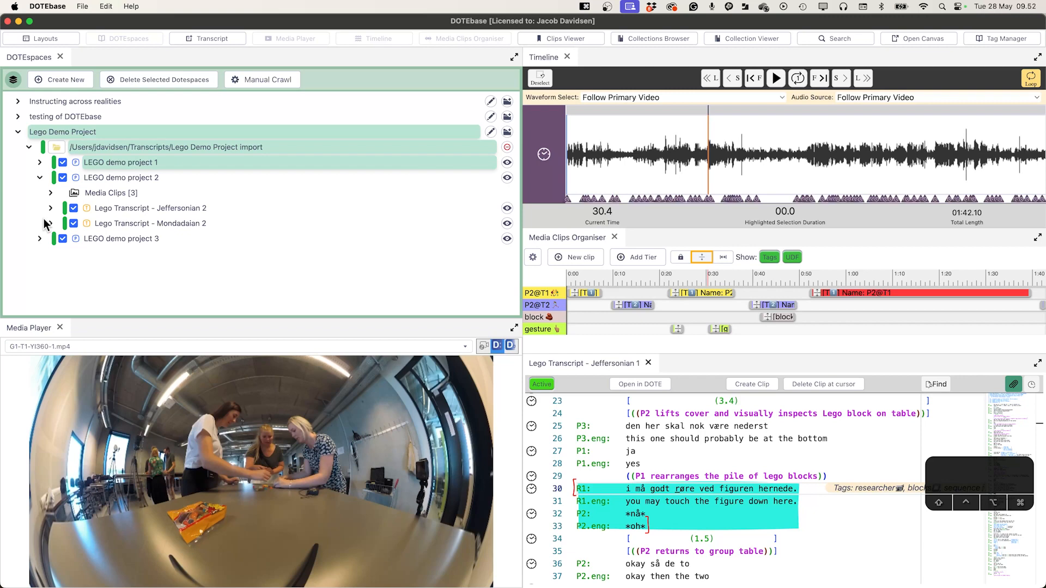
{"action": "left_click", "coordinate": [120, 194]}
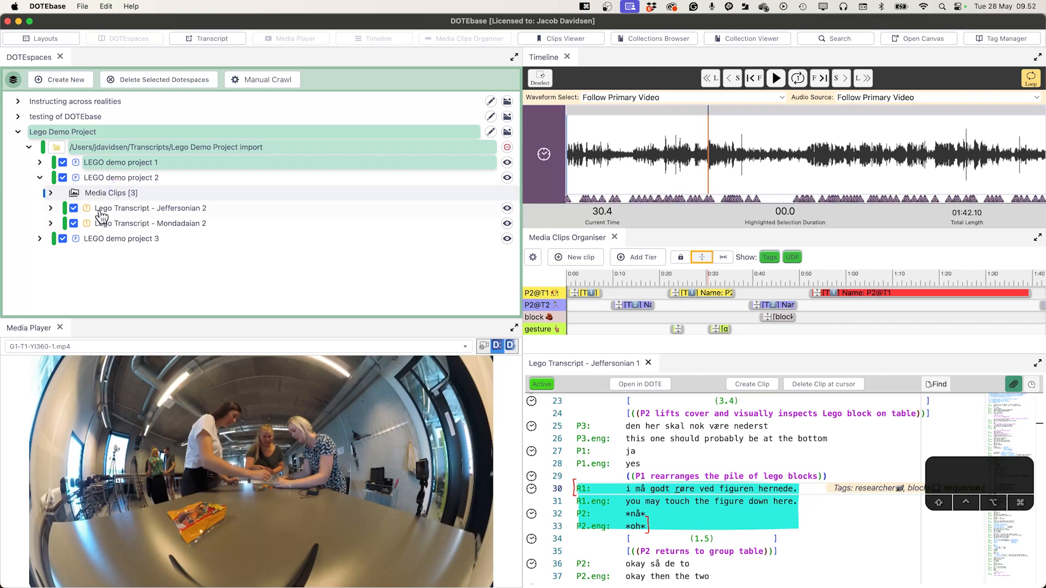